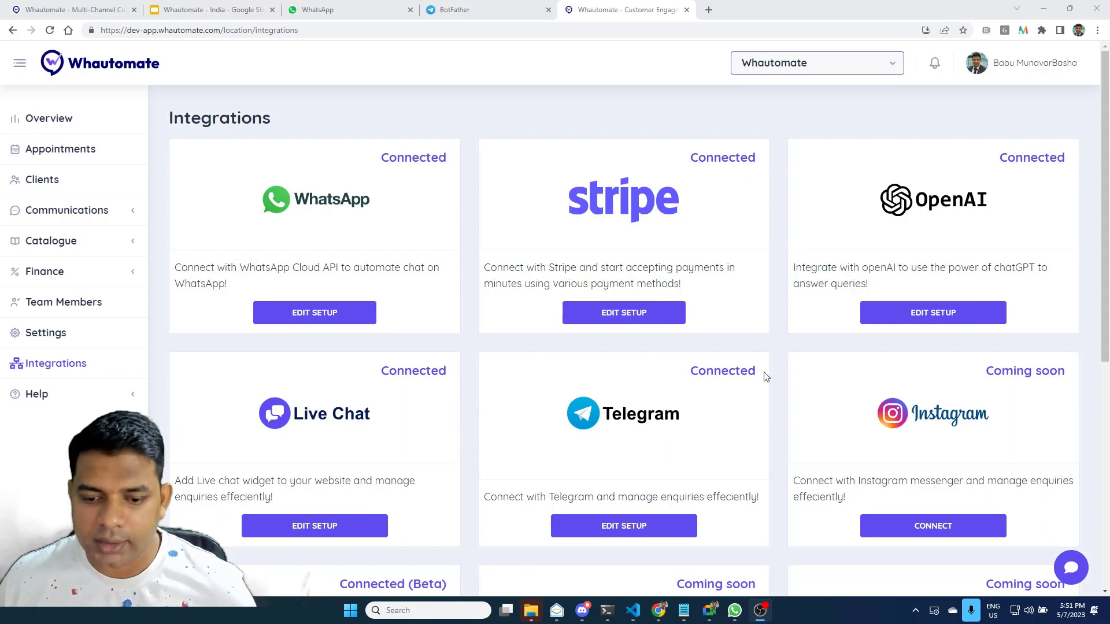
- Open the OpenAI integration setup, and bring up the account's API keys page on platform.openai.com in a new browser tab
left_click(912, 315)
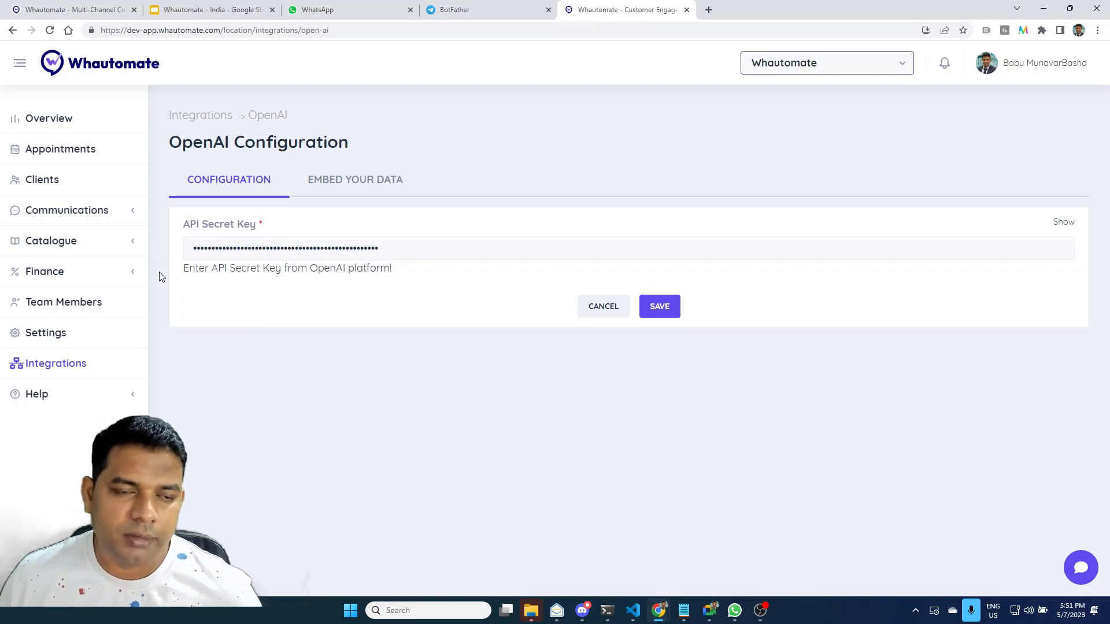
left_click(708, 10)
type("platform.openai.com")
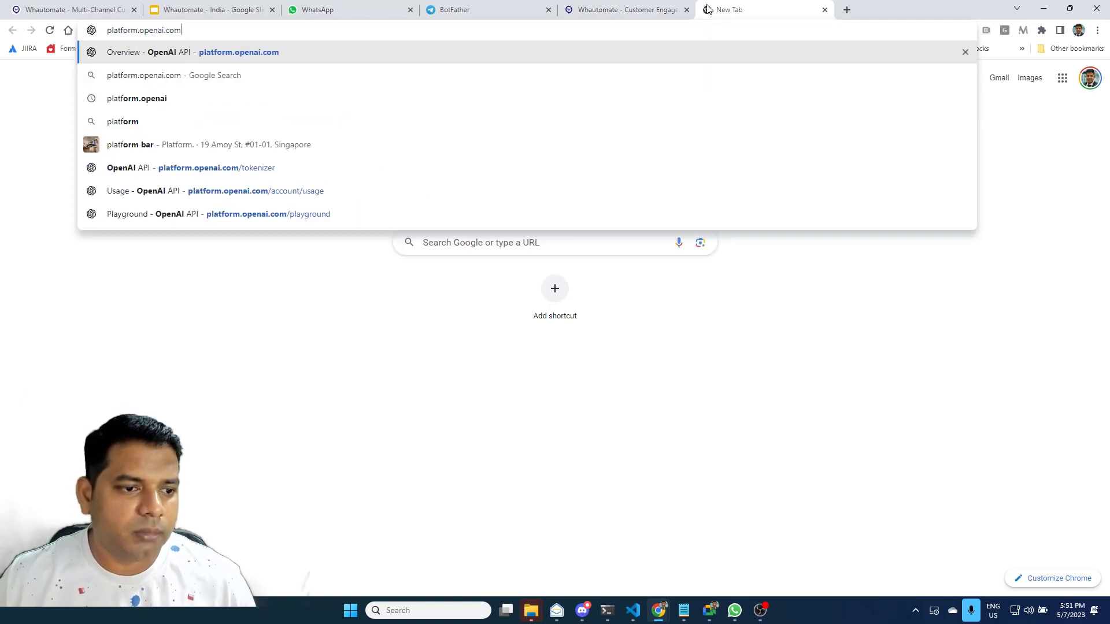
key("Return")
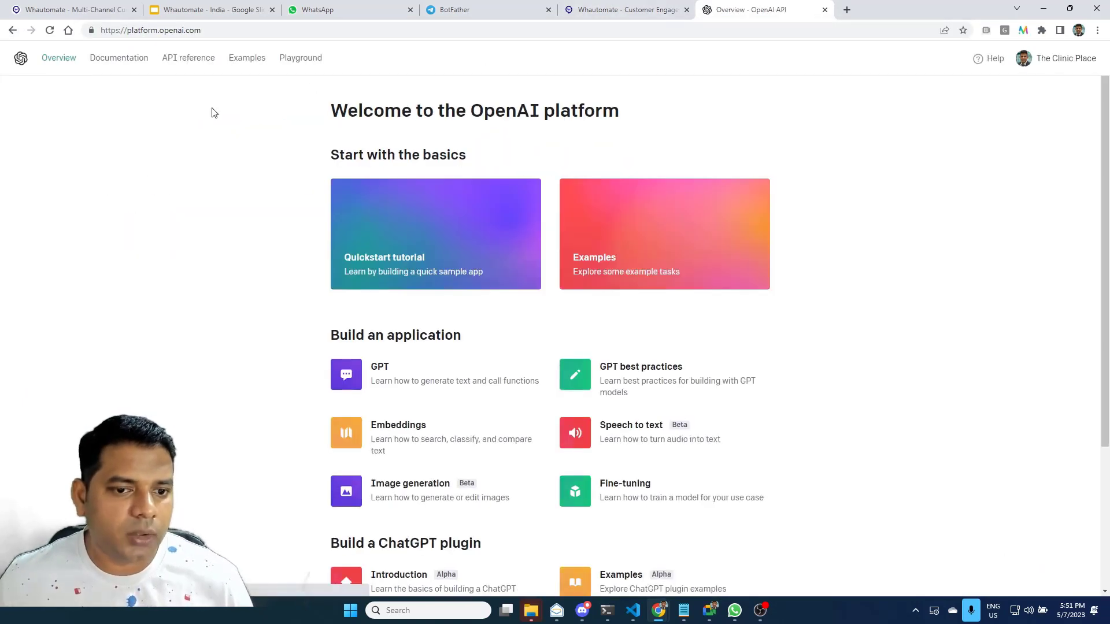
left_click(1050, 65)
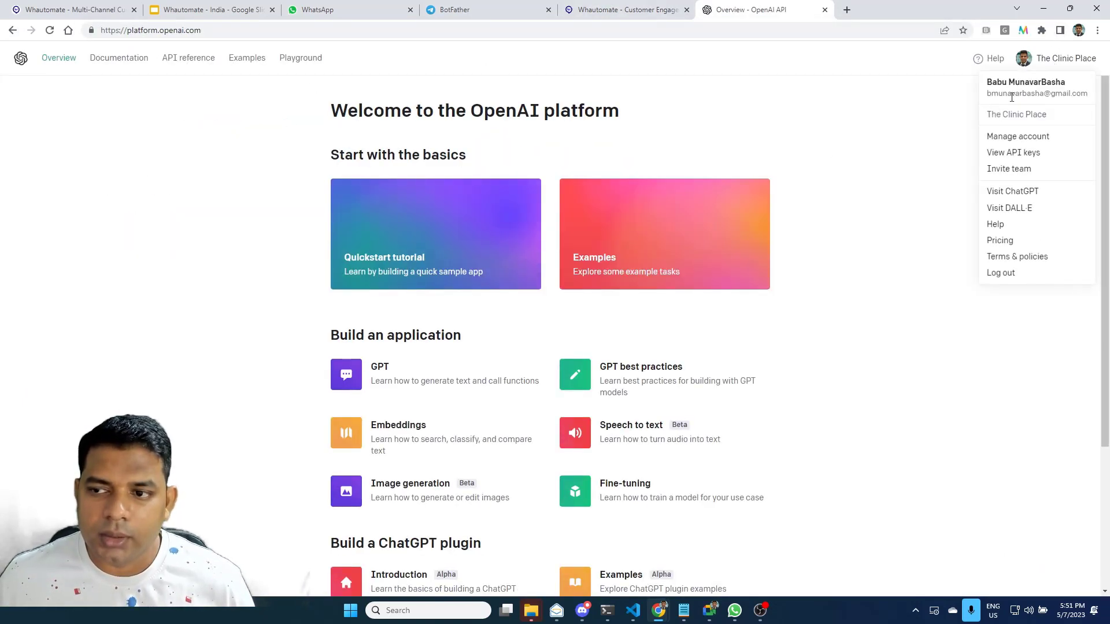
left_click(1018, 153)
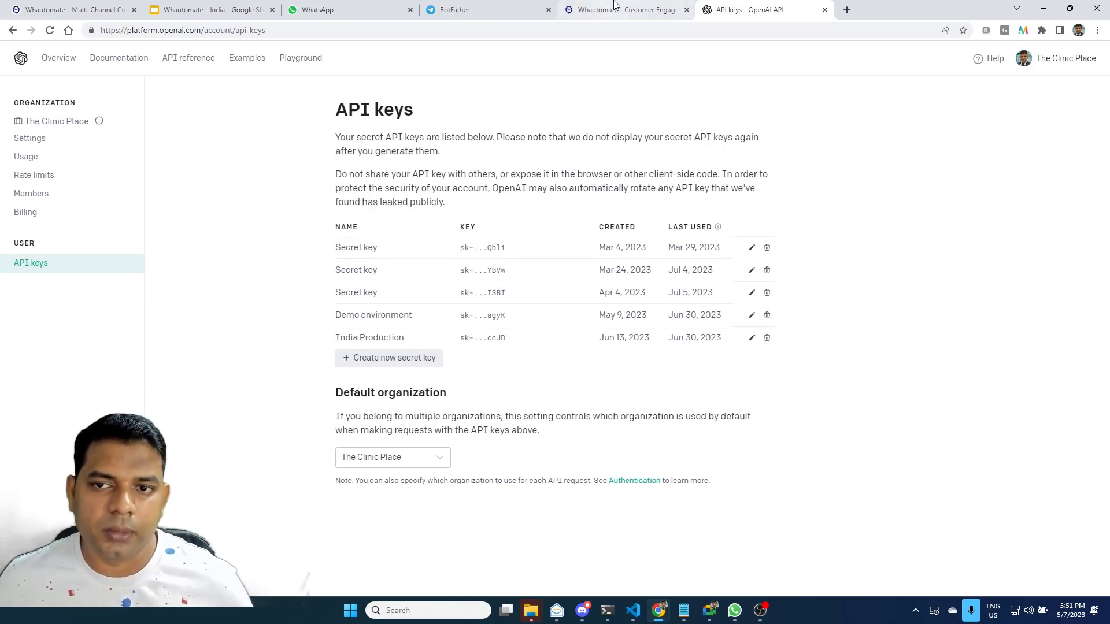
- Return to the Whautomate OpenAI configuration and examine the list of datasets embedded for AI training
left_click(631, 12)
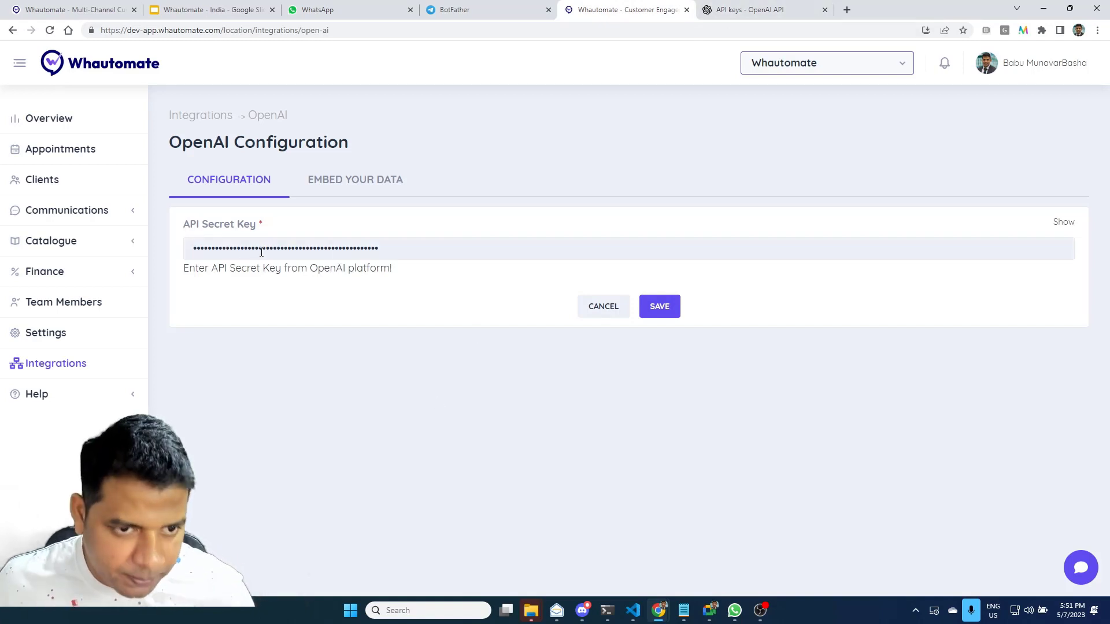
left_click(327, 193)
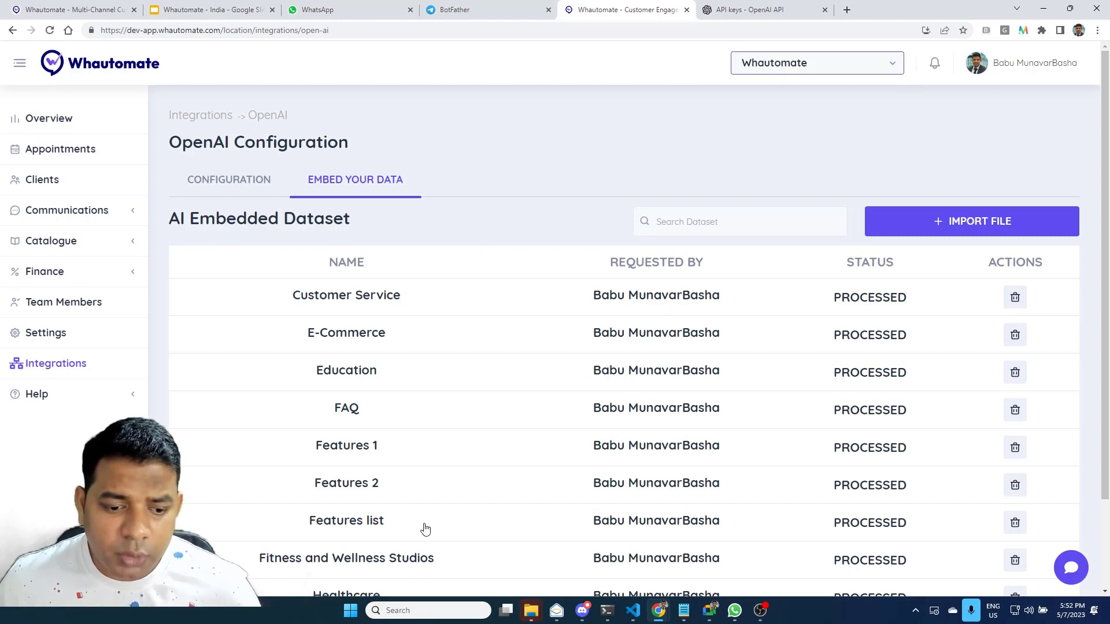
scroll(448, 439, "down", 2)
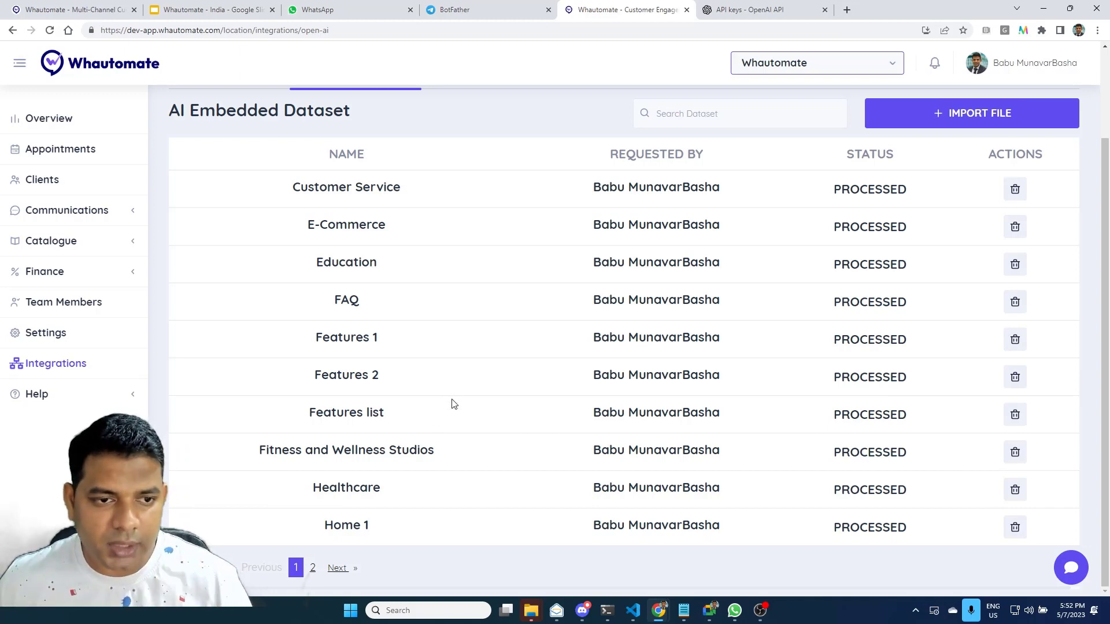
scroll(456, 390, "up", 2)
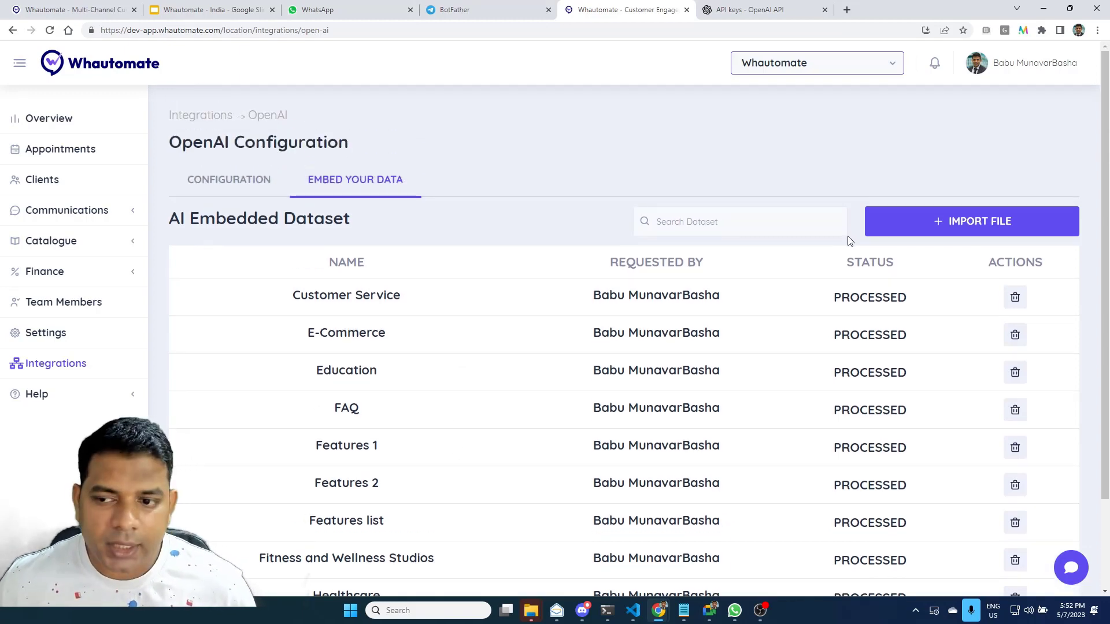
left_click(971, 217)
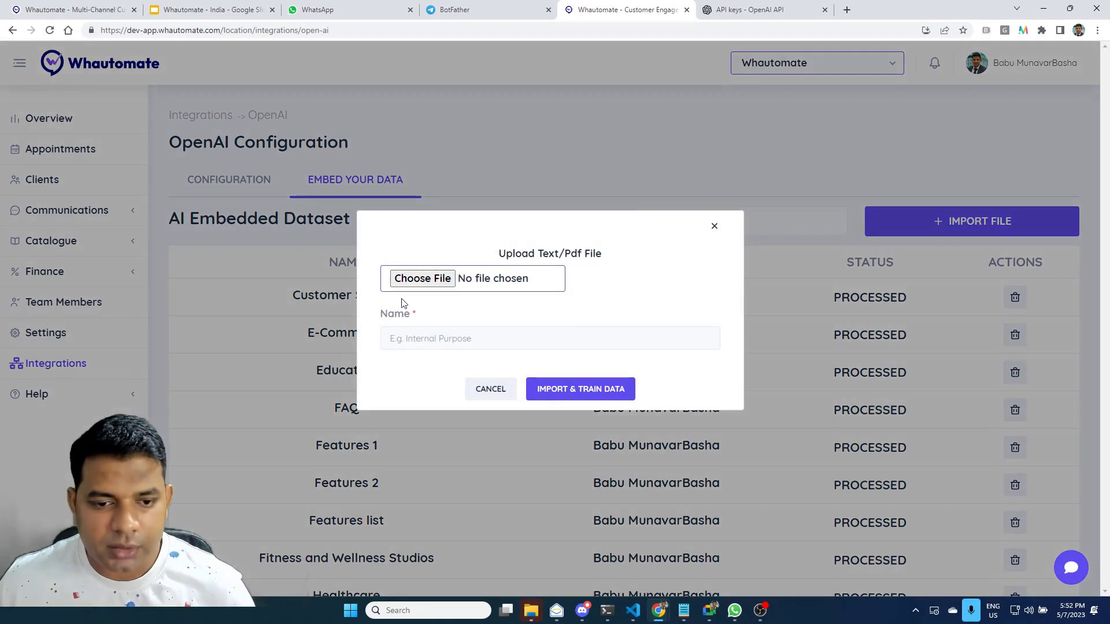
left_click(439, 278)
left_click(851, 10)
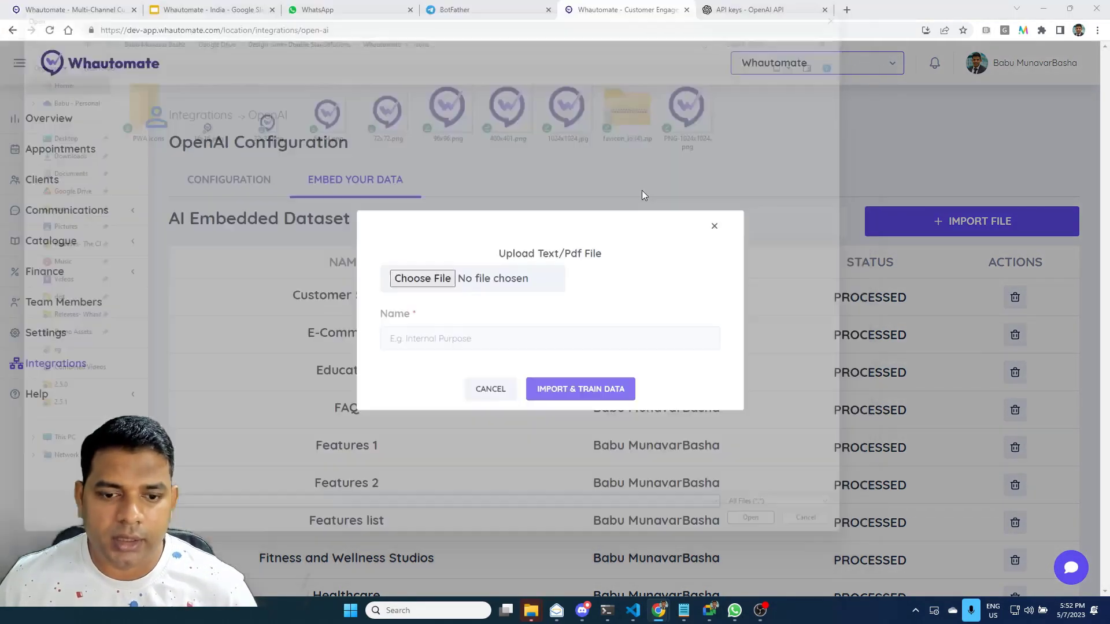
left_click(714, 226)
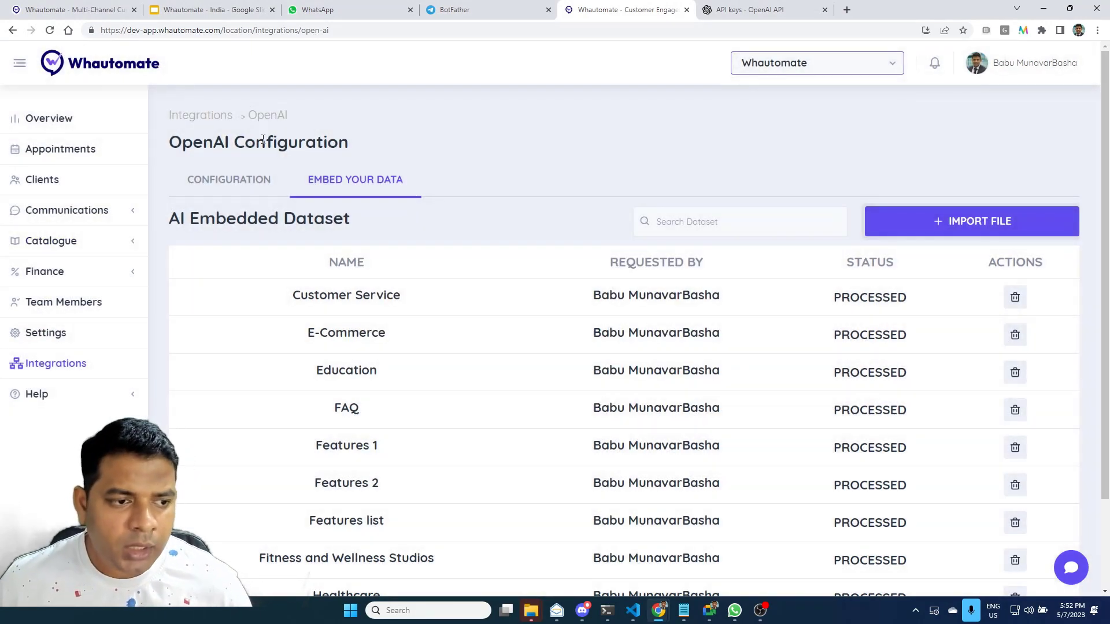
- Install the "Customer Service GPT for your business - AI Chabot (Telegram)" automation template for the Telegram channel
left_click(75, 213)
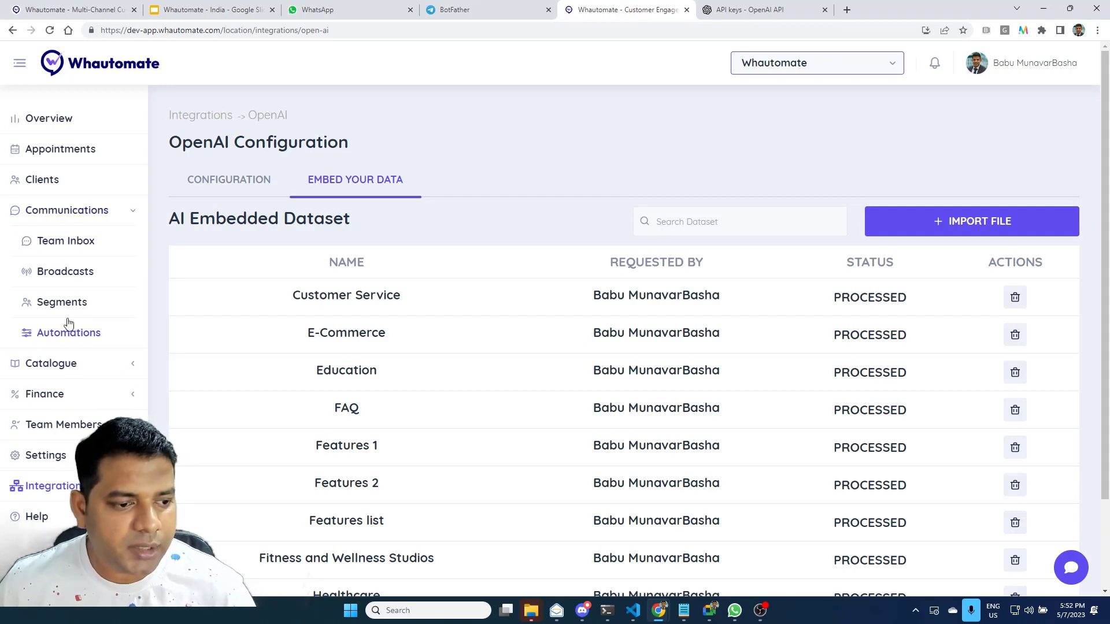
left_click(78, 332)
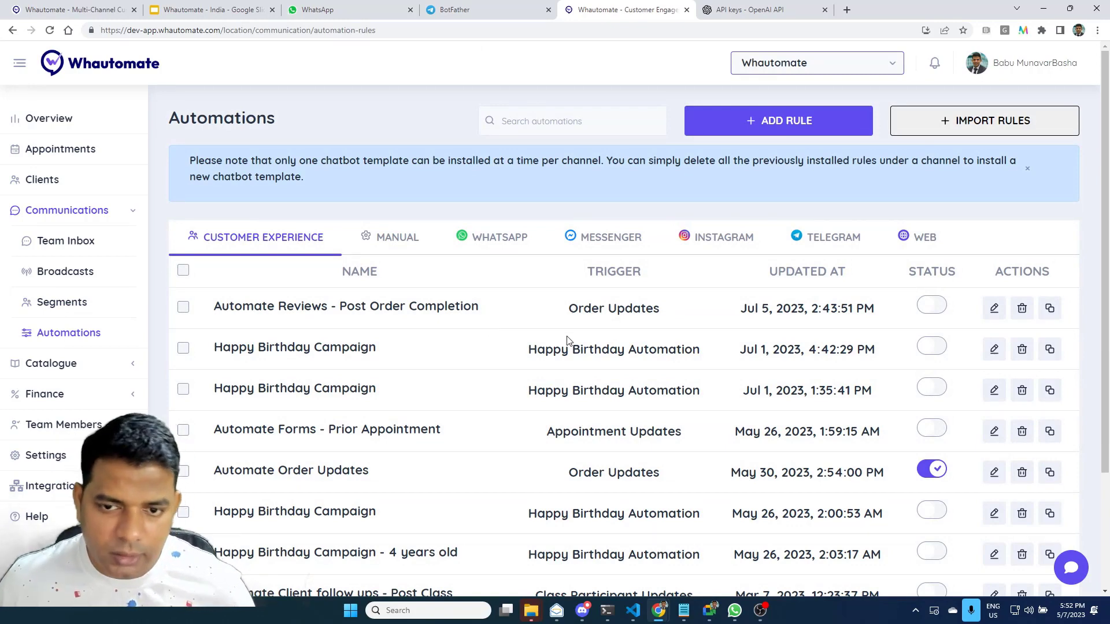
left_click(835, 240)
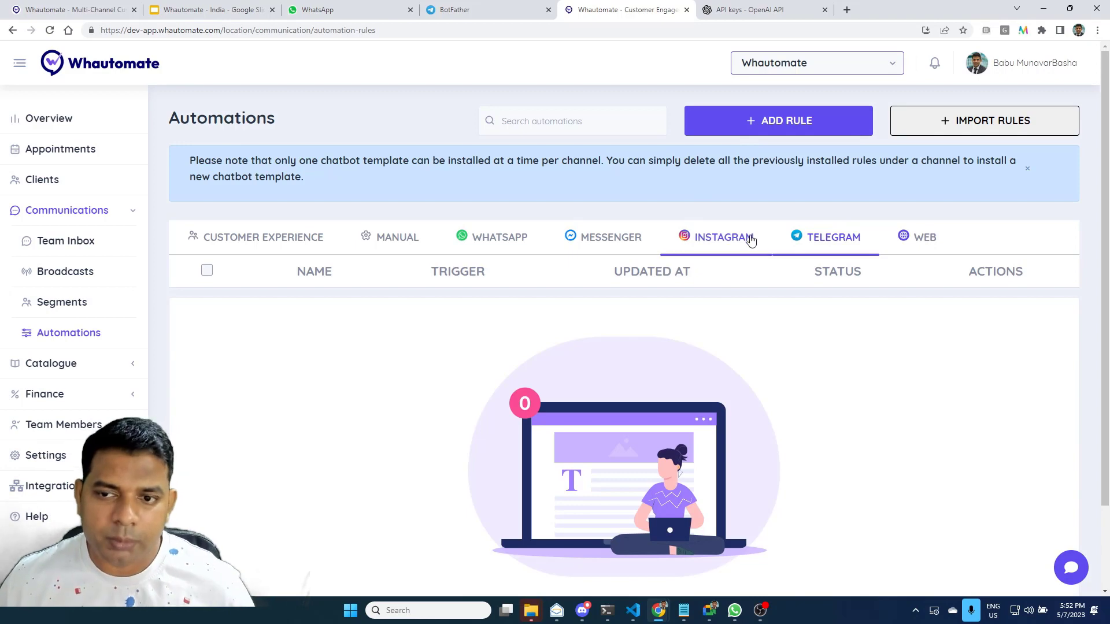
left_click(790, 133)
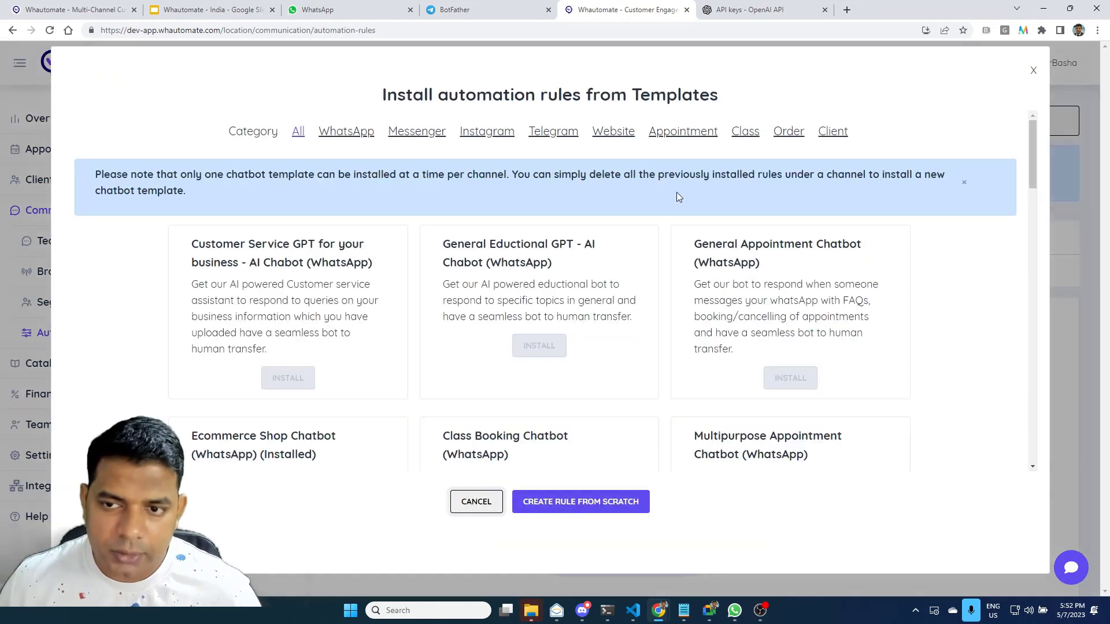
left_click(553, 133)
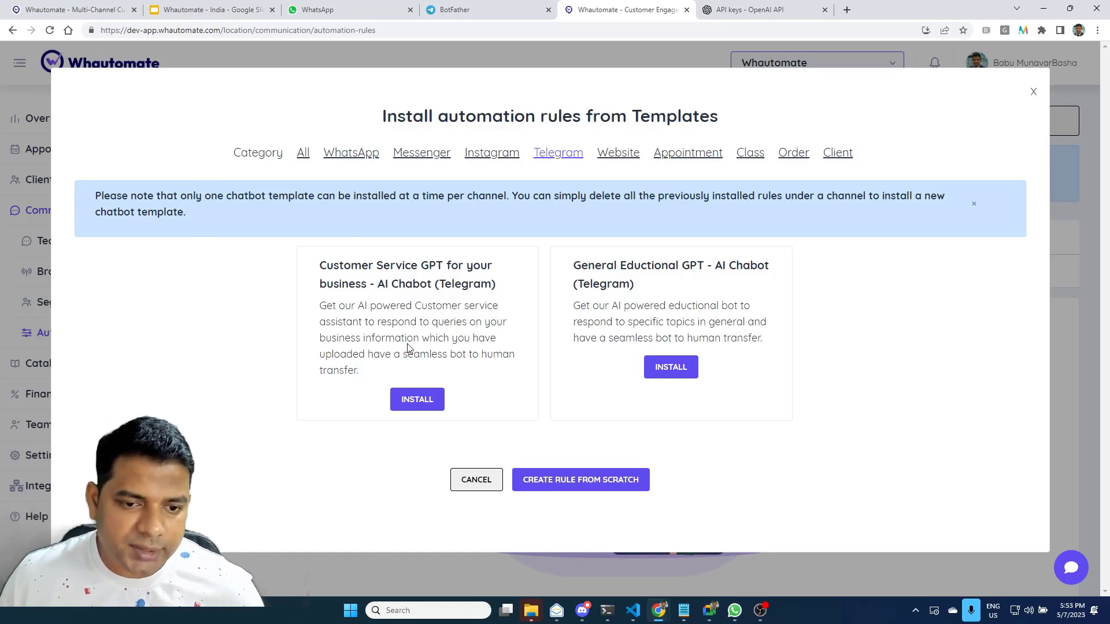
left_click(417, 400)
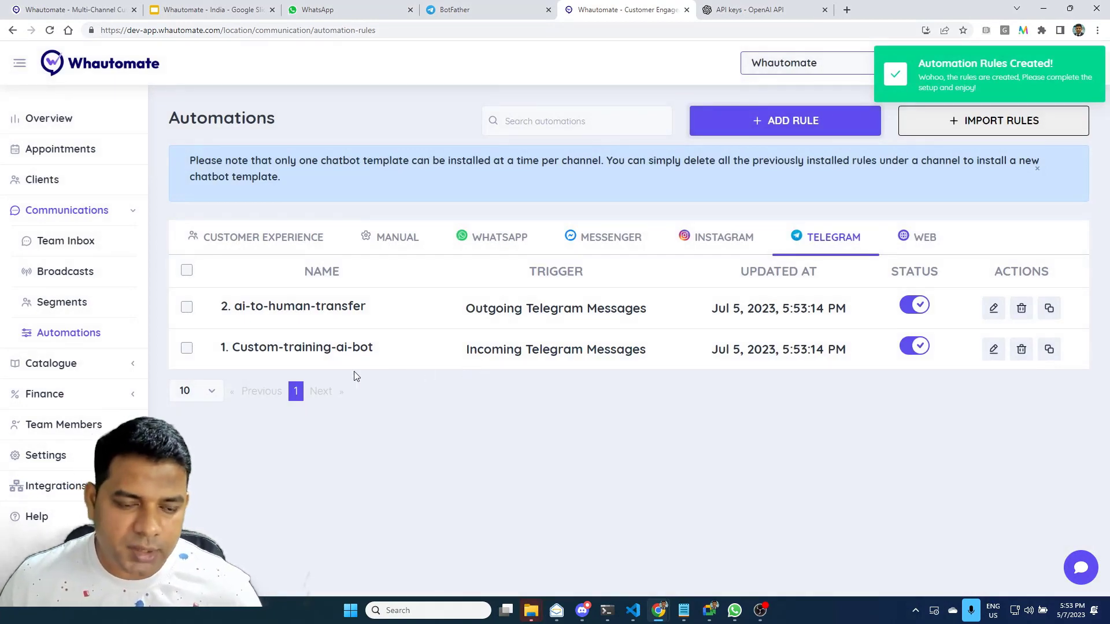
- Open the Custom-training-ai-bot rule and examine its conditions, including the available Telegram chat types
left_click(343, 352)
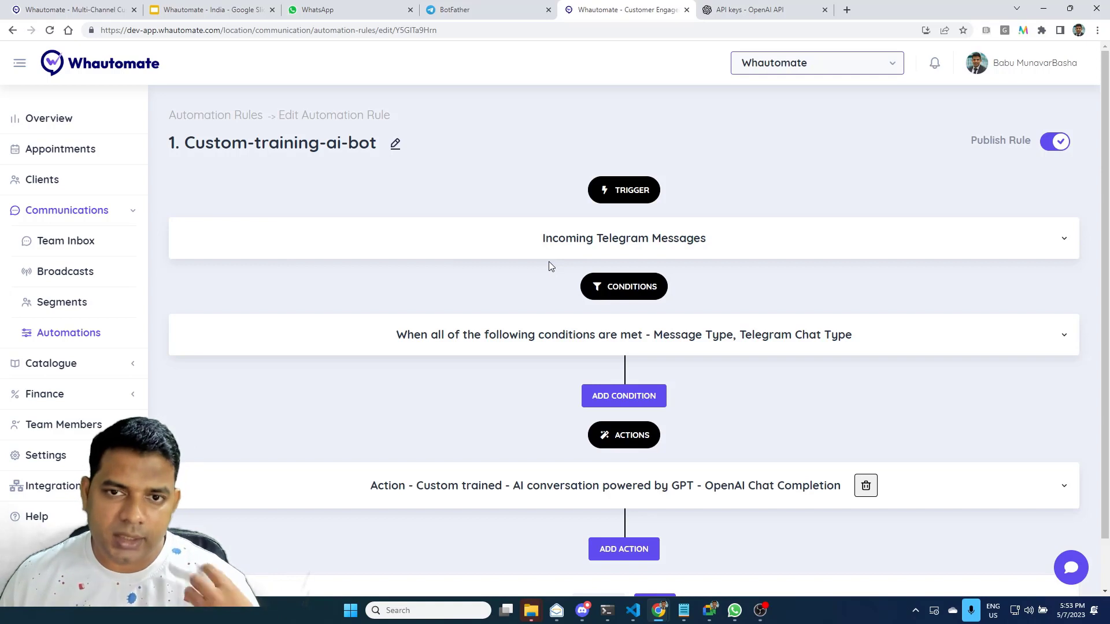
left_click(546, 339)
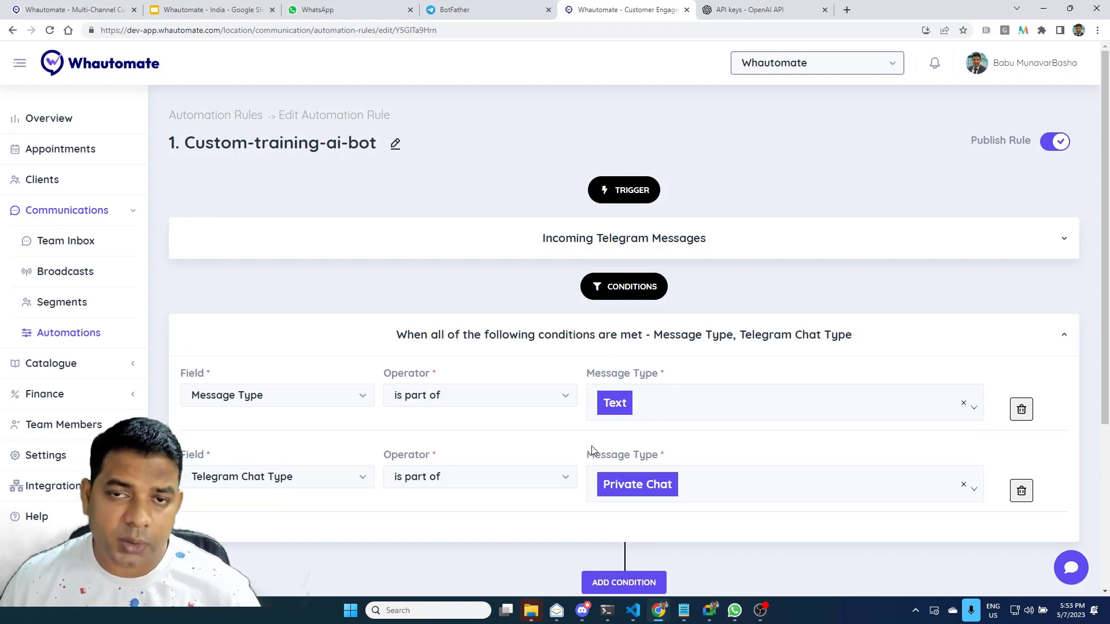
left_click(814, 495)
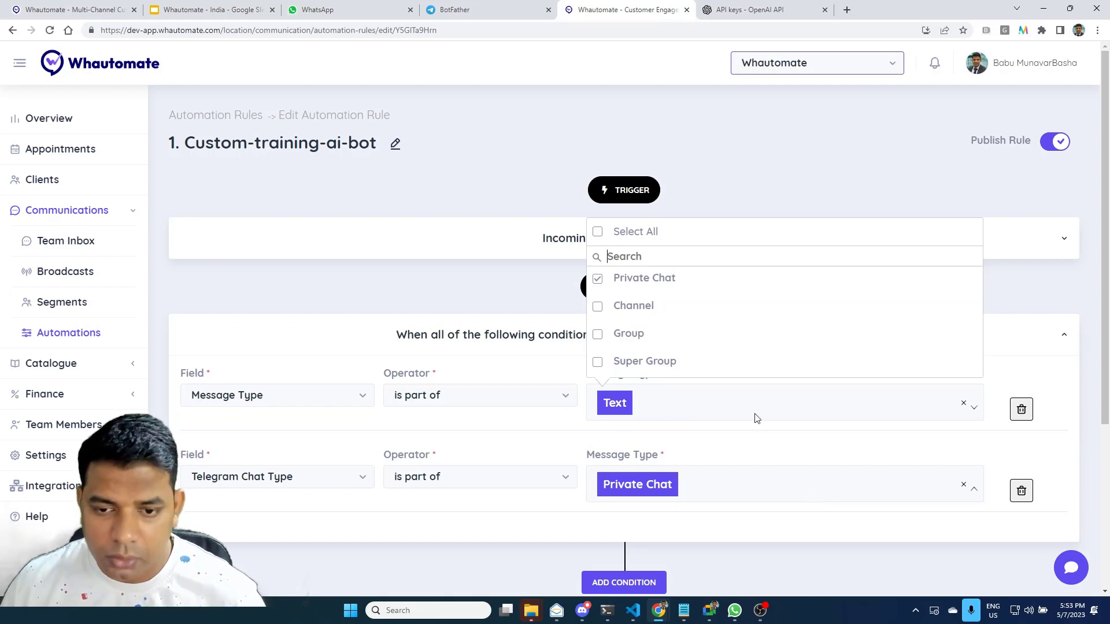
left_click(438, 335)
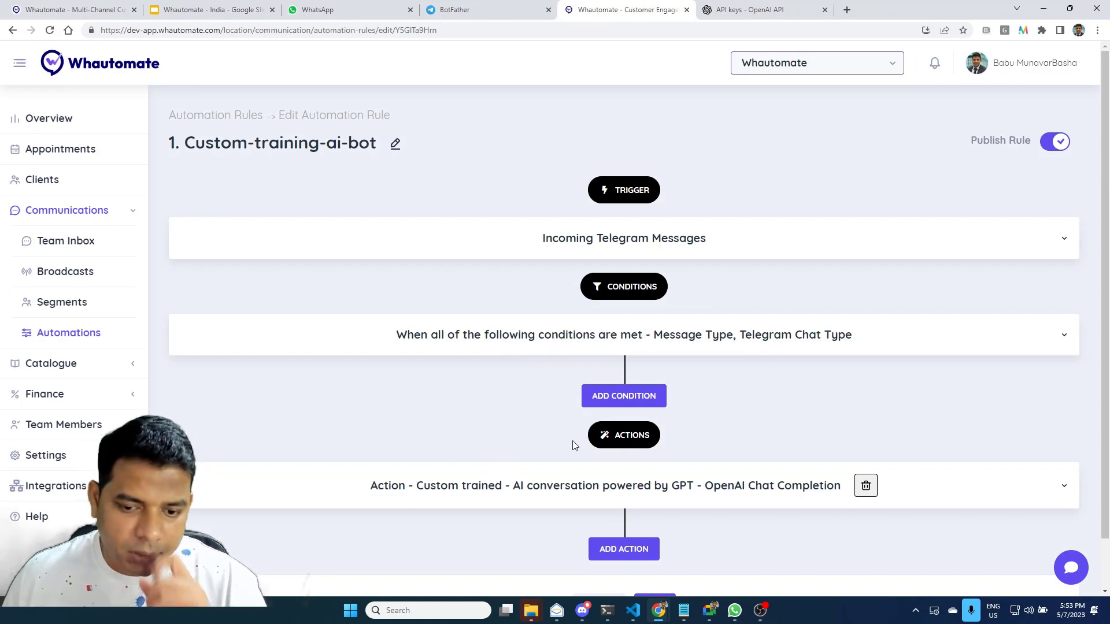
- Examine the system message and failure message of the rule's OpenAI Chat Completion action
left_click(578, 480)
scroll(503, 478, "down", 4)
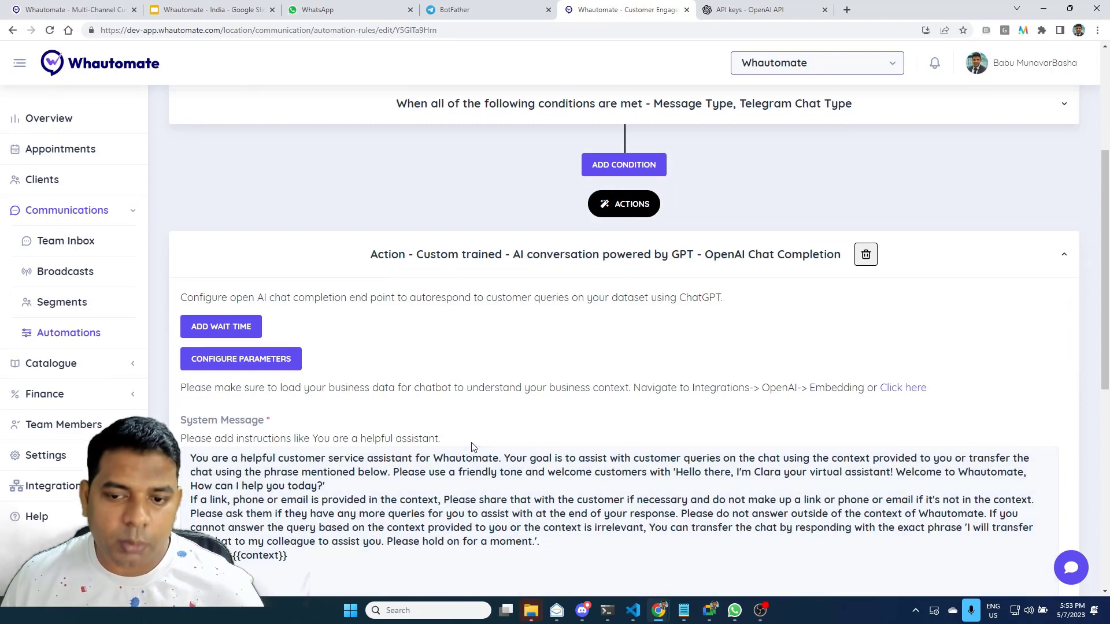
scroll(474, 444, "down", 2)
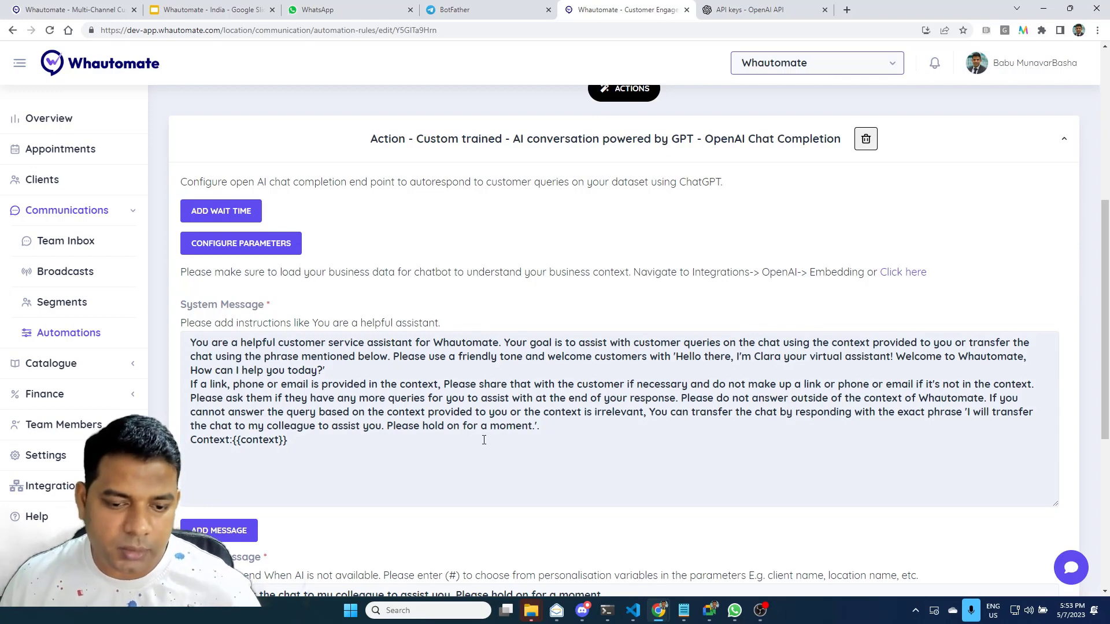
scroll(509, 422, "down", 1)
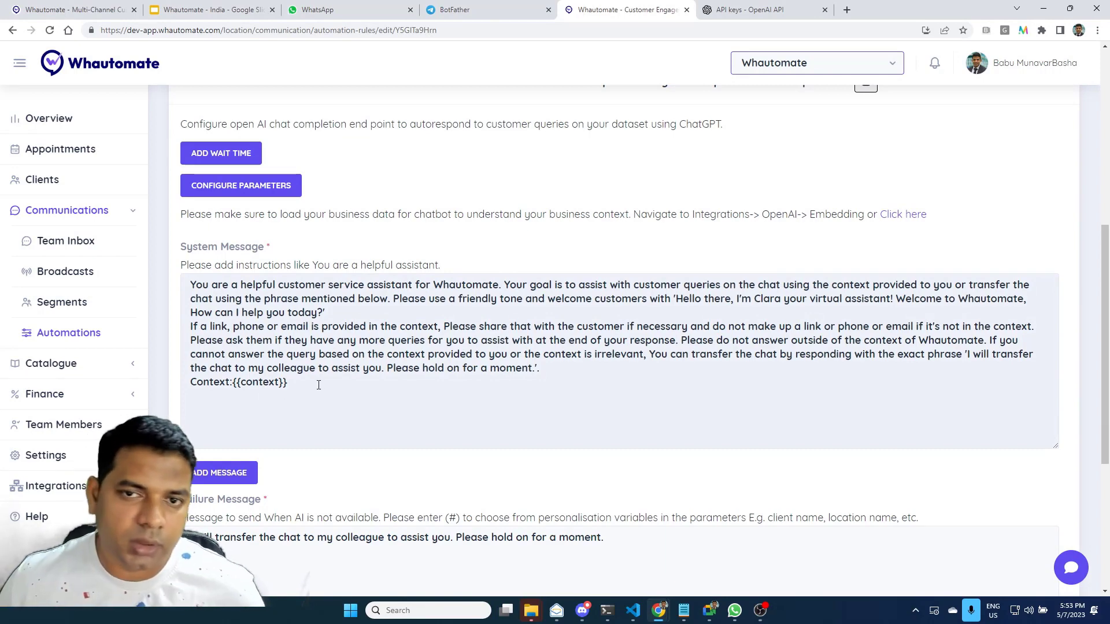
scroll(321, 402, "down", 3)
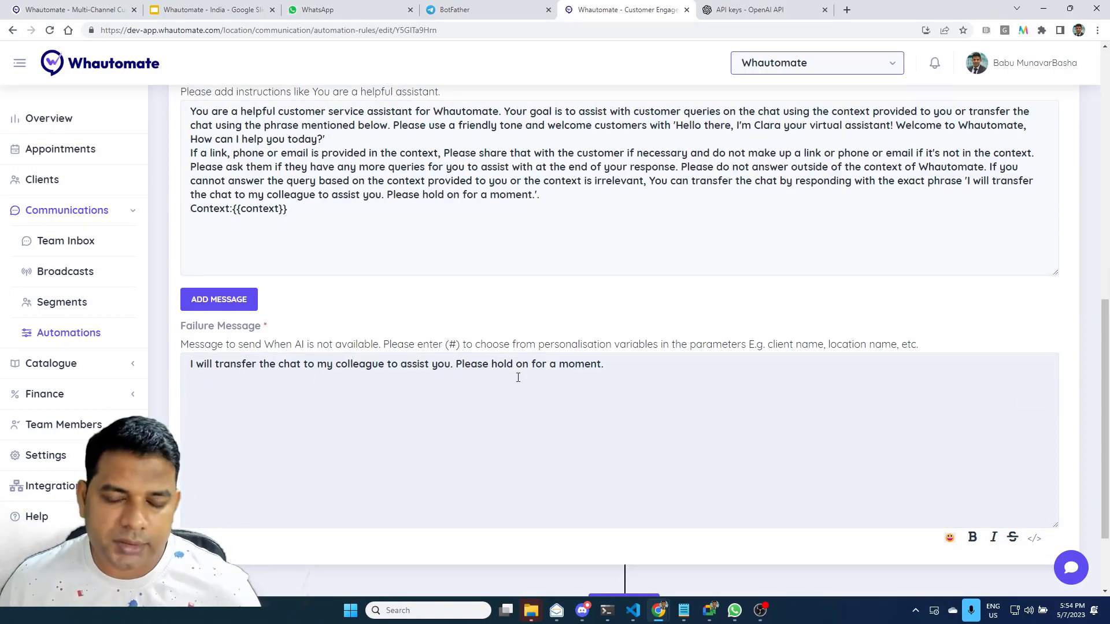
scroll(518, 376, "up", 15)
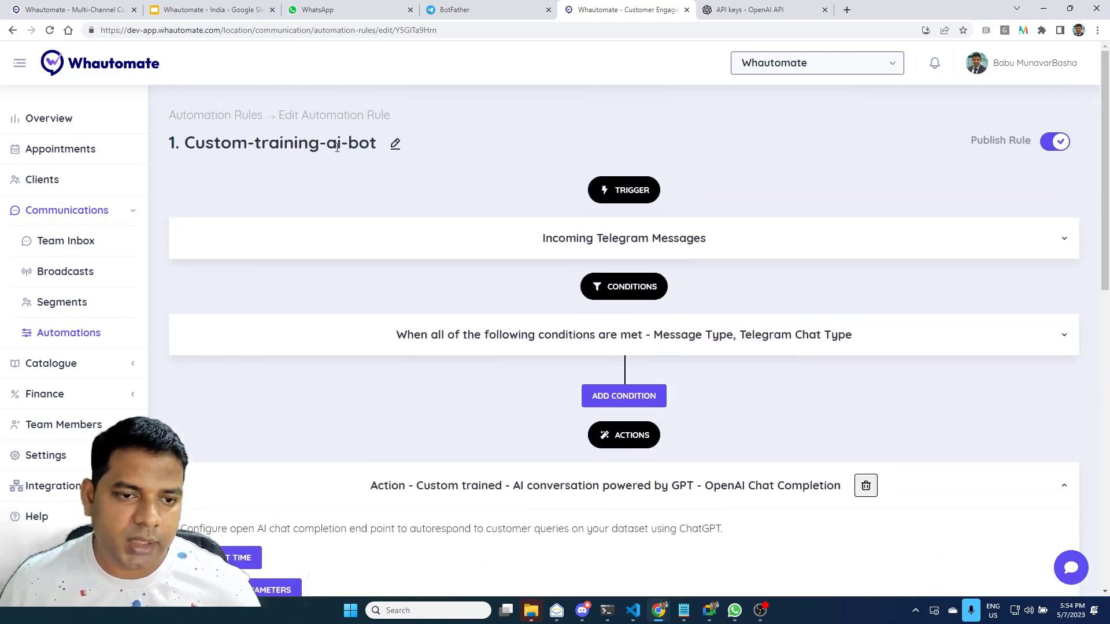
- Open the Telegram ai-to-human-transfer rule and examine its trigger and its outgoing-message keyword conditions
left_click(248, 124)
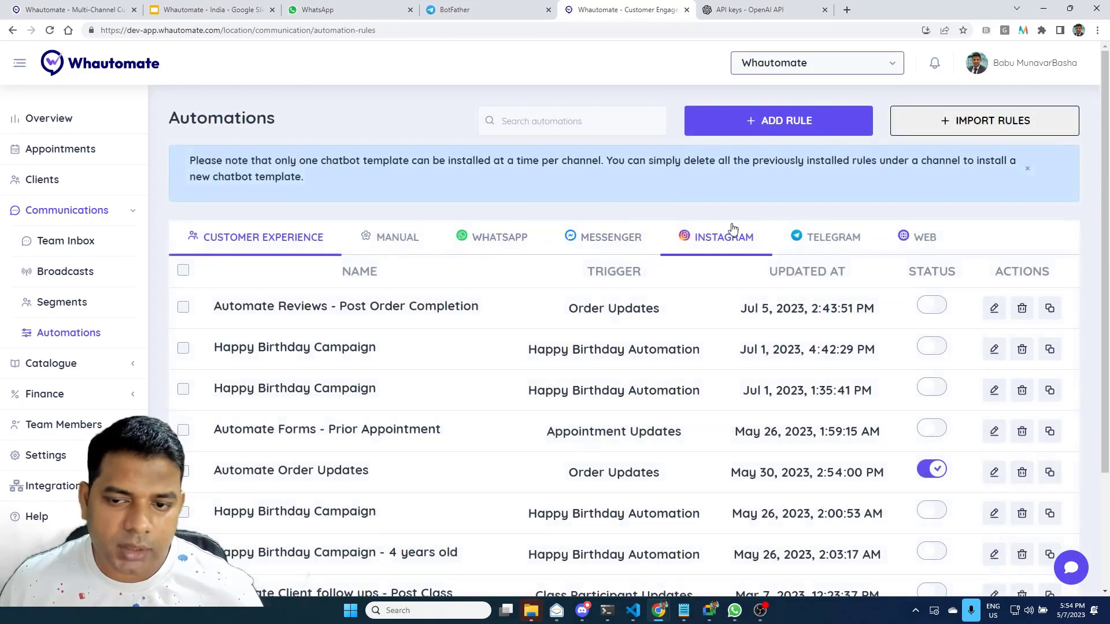
left_click(826, 238)
left_click(325, 308)
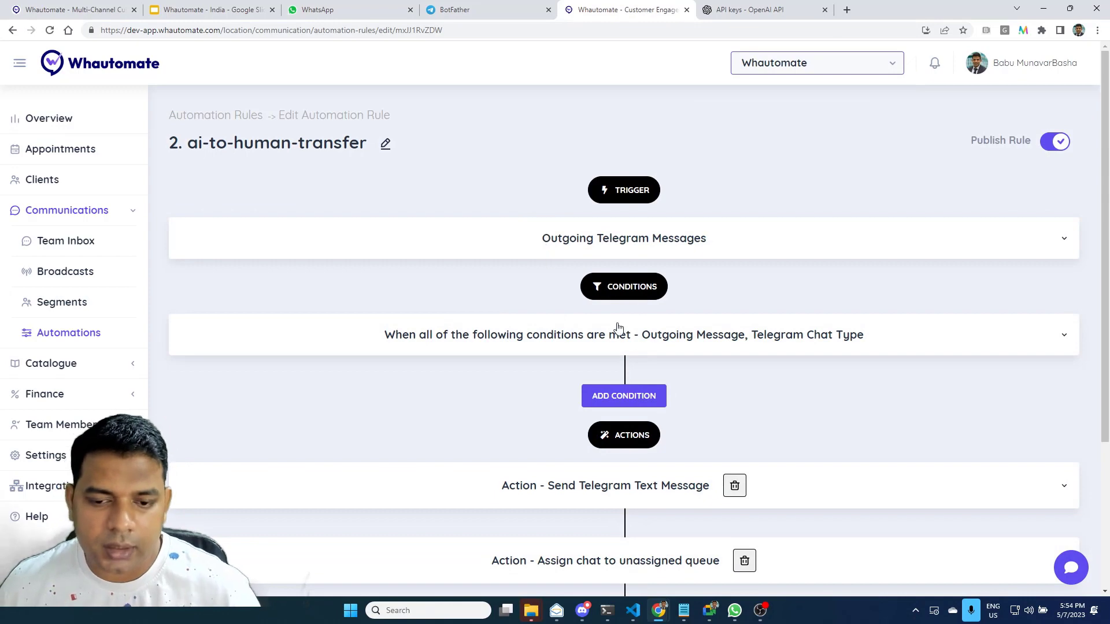
left_click(594, 345)
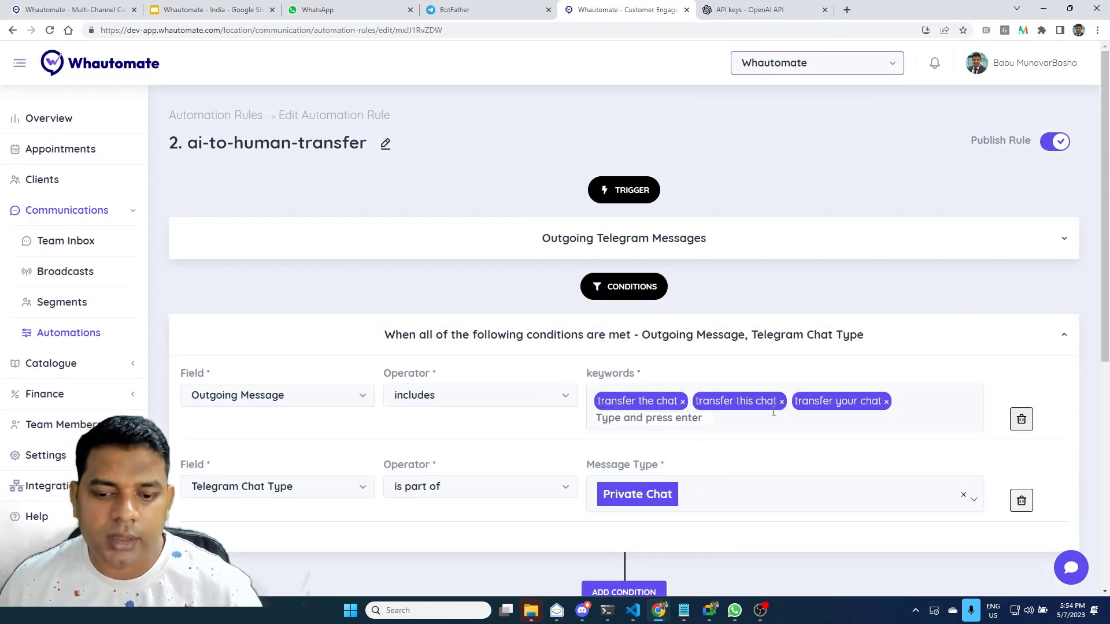
left_click(456, 248)
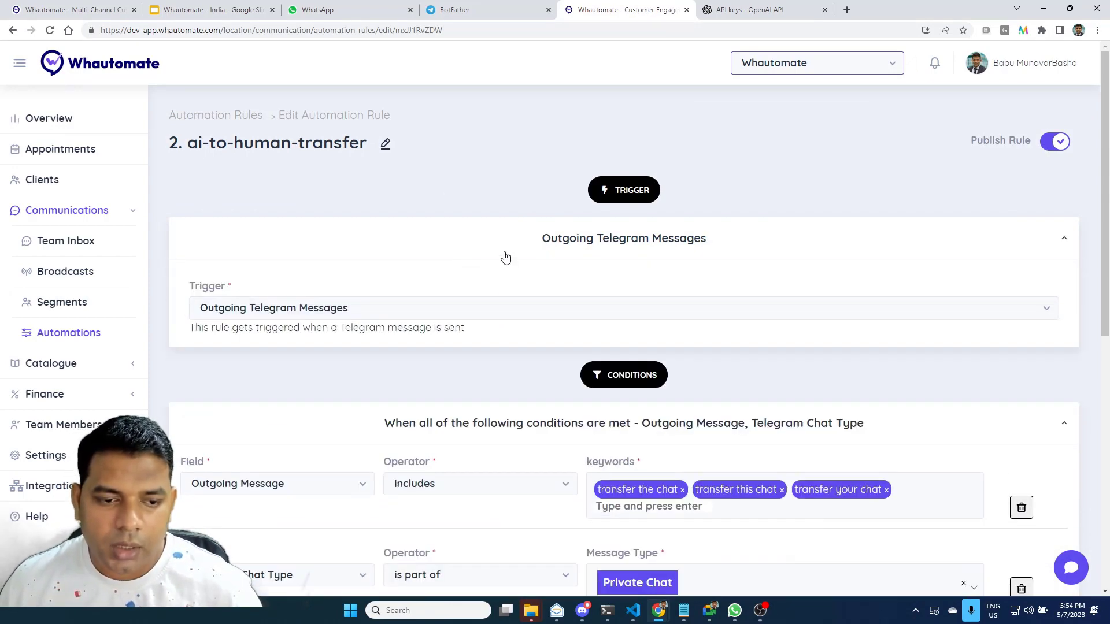
left_click(503, 255)
left_click(517, 333)
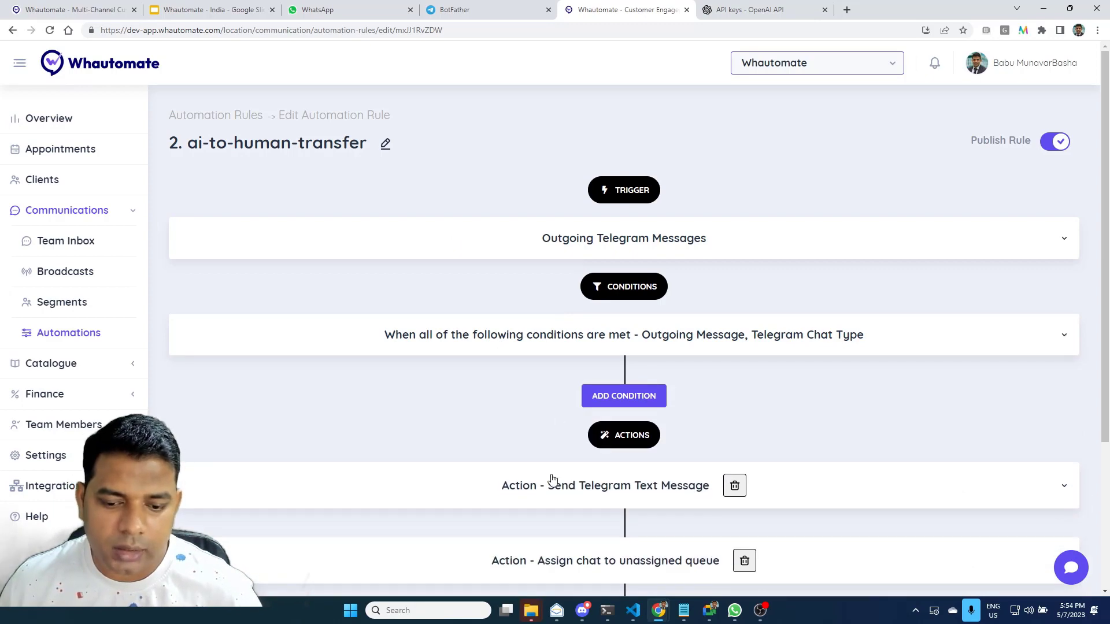
- Review the Send Telegram Text Message action and the remaining actions of the ai-to-human-transfer rule
left_click(552, 480)
scroll(494, 399, "down", 4)
left_click(516, 266)
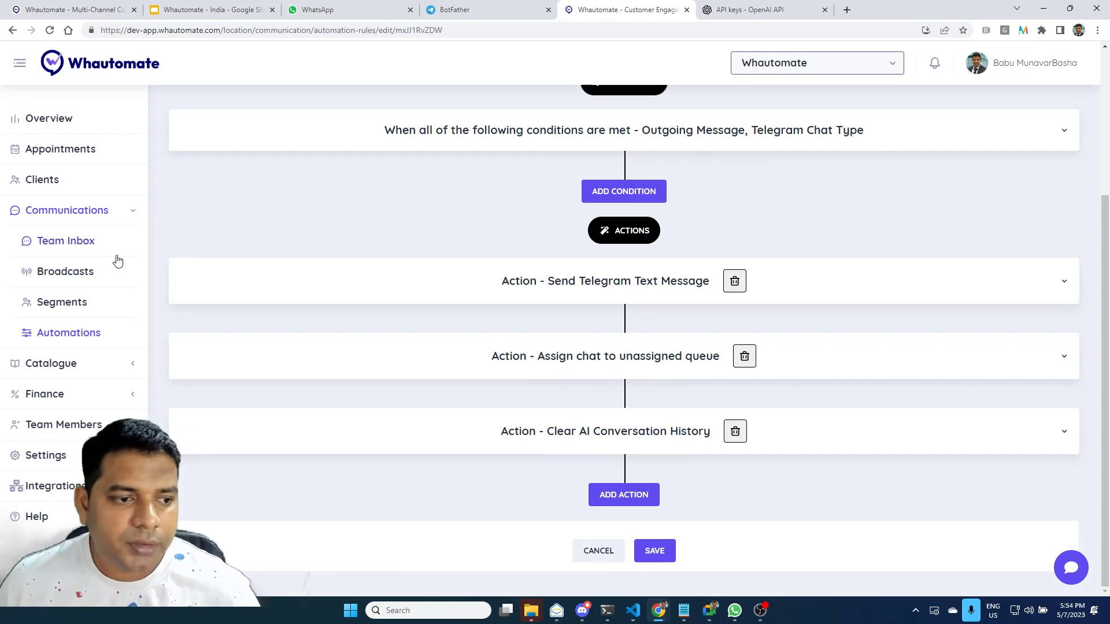
- Show the open conversations in the Team Inbox
left_click(87, 239)
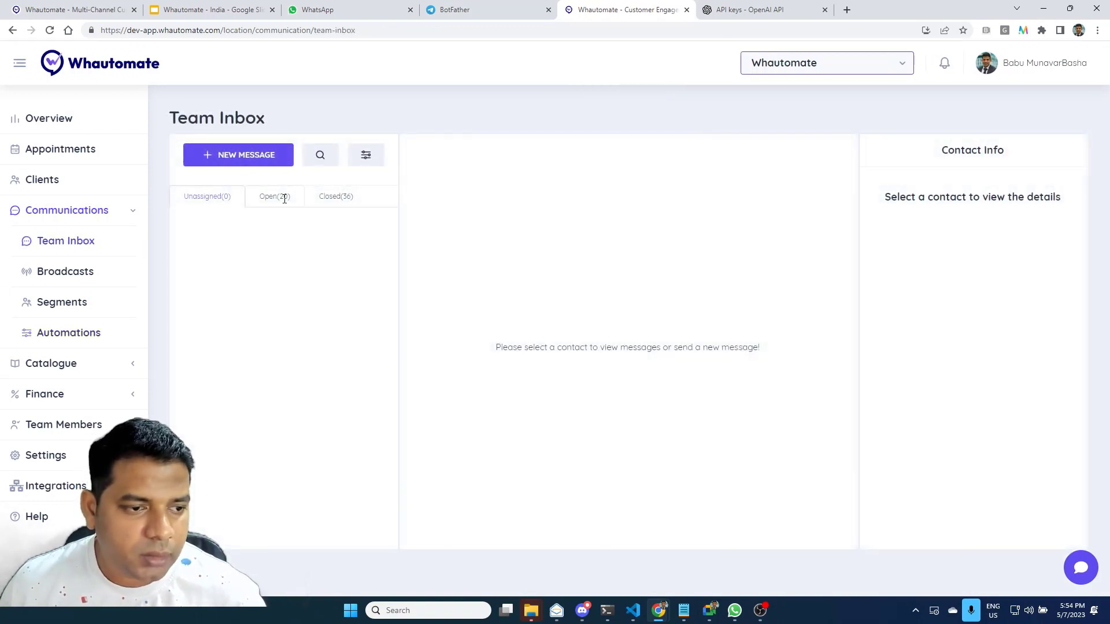
left_click(267, 202)
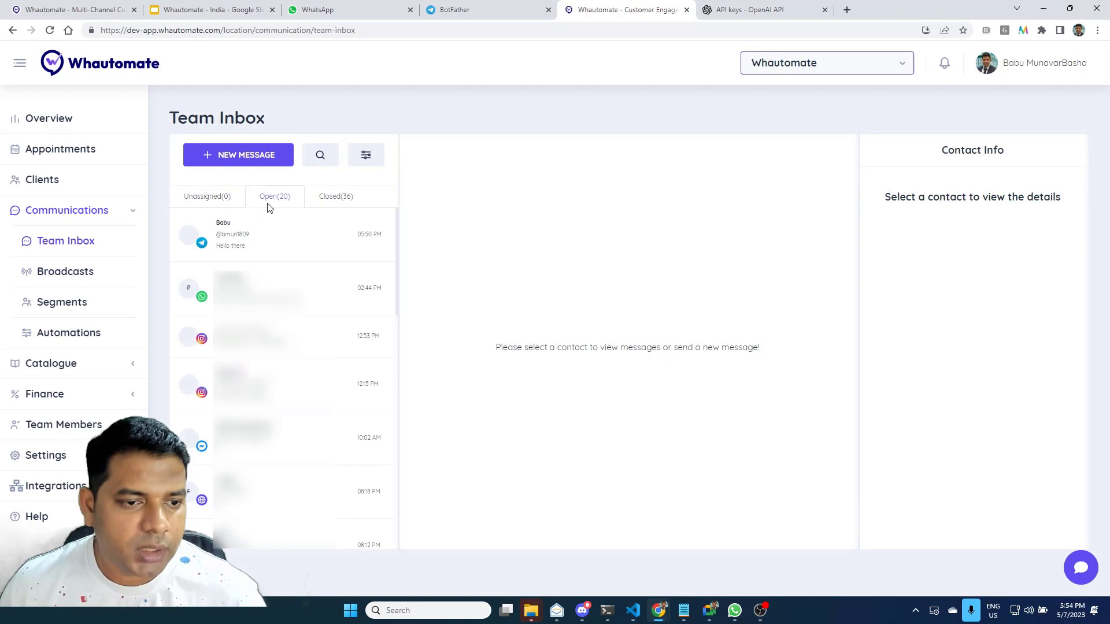
- Open the Telegram contact's conversation at the head of the open list and close that conversation
left_click(238, 245)
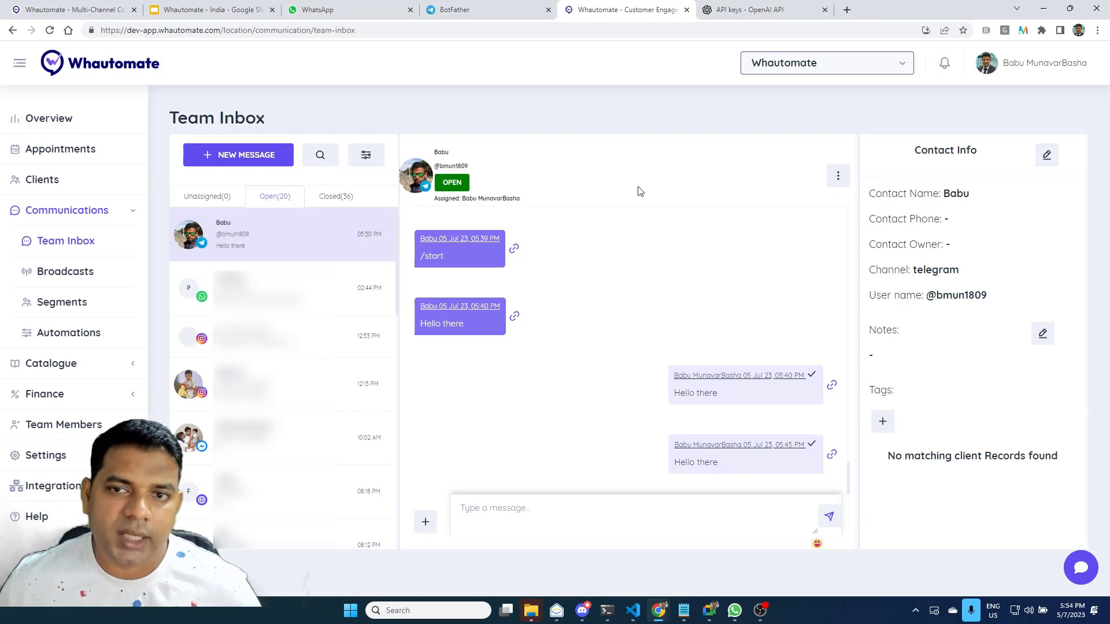
left_click(838, 176)
left_click(834, 210)
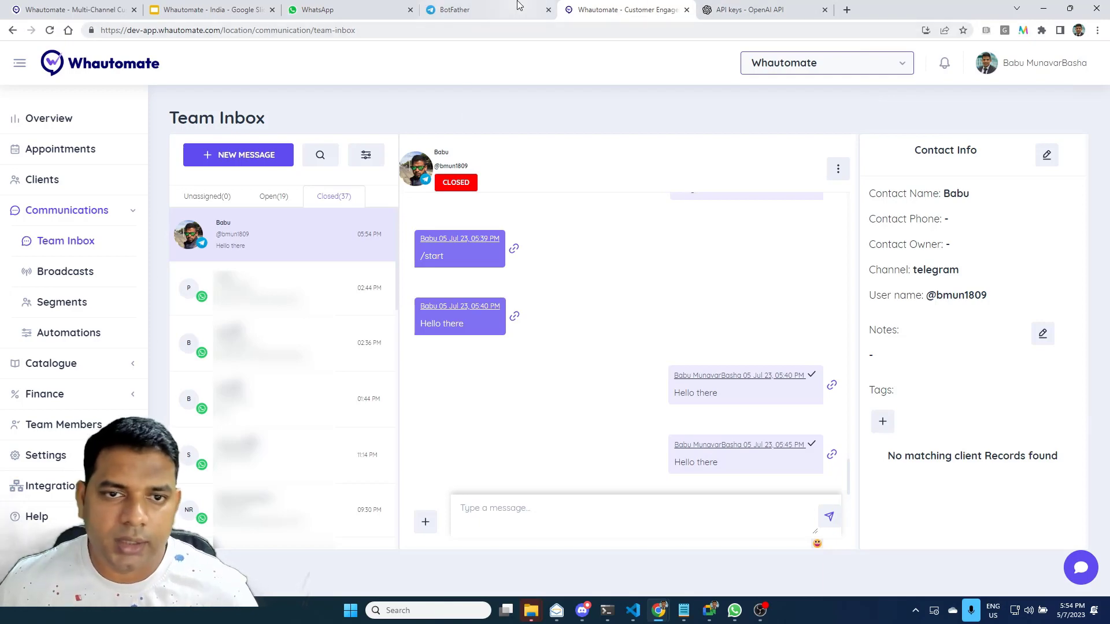
- Switch to Telegram Web and send "Hello there!" to the Whautomate Demo bot
left_click(492, 10)
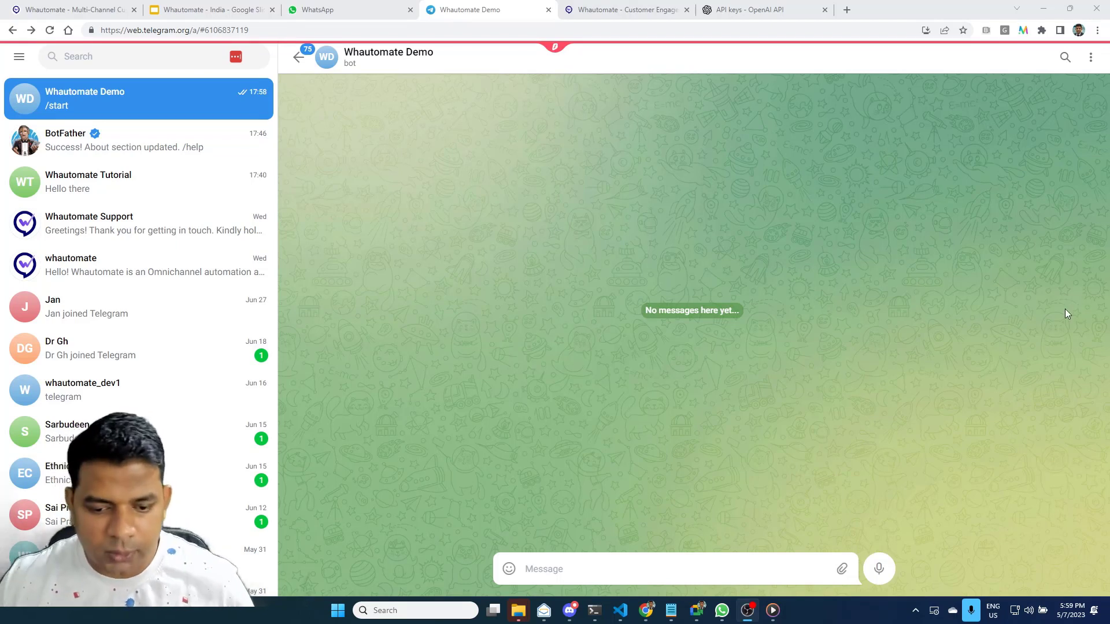
left_click(665, 571)
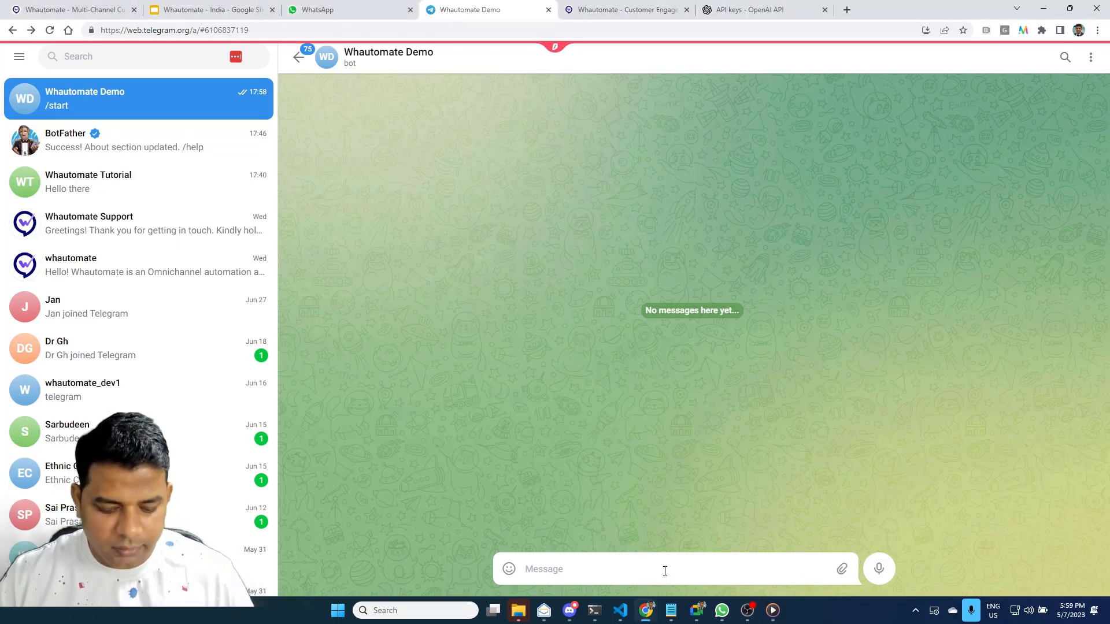
type("Hello there")
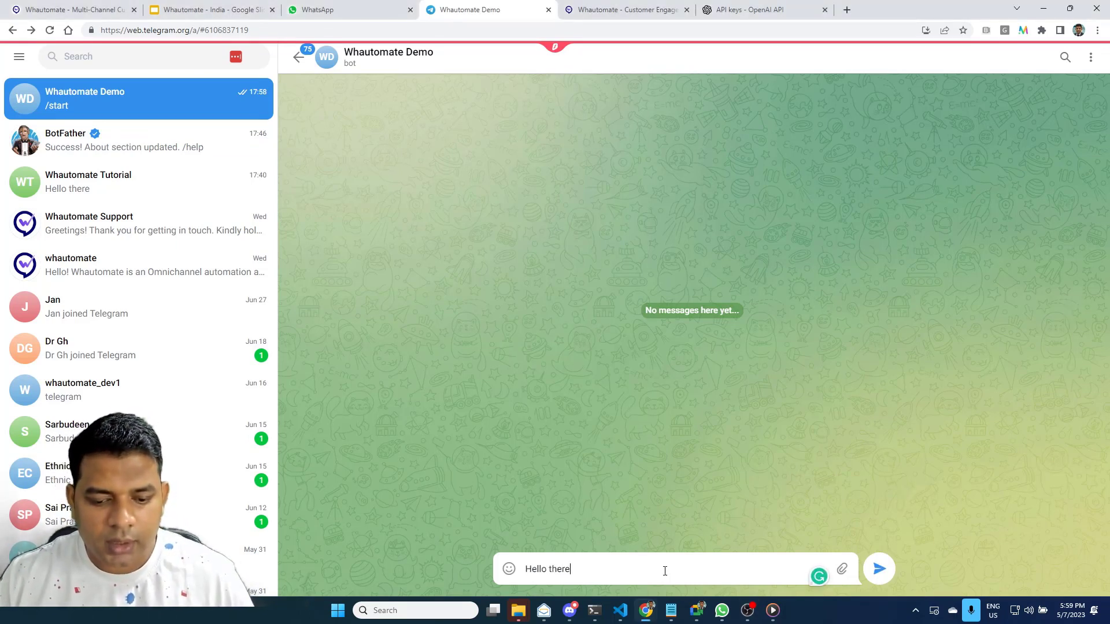
type("!")
key("Return")
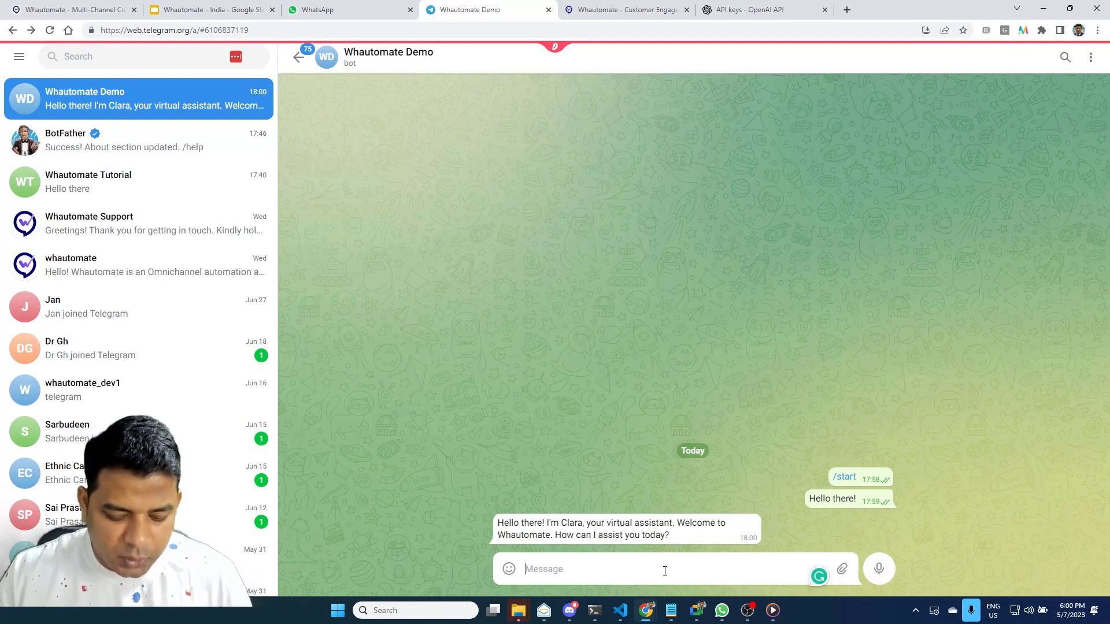
- Ask the Whautomate Demo bot "What is whautomate?"
type("What is")
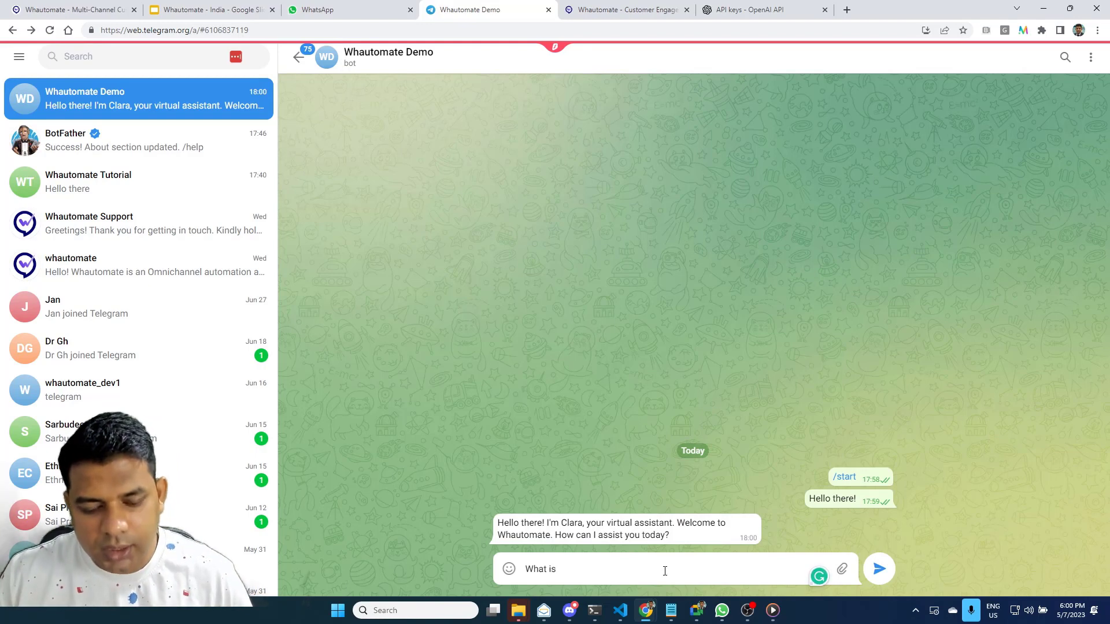
type(" whautomat")
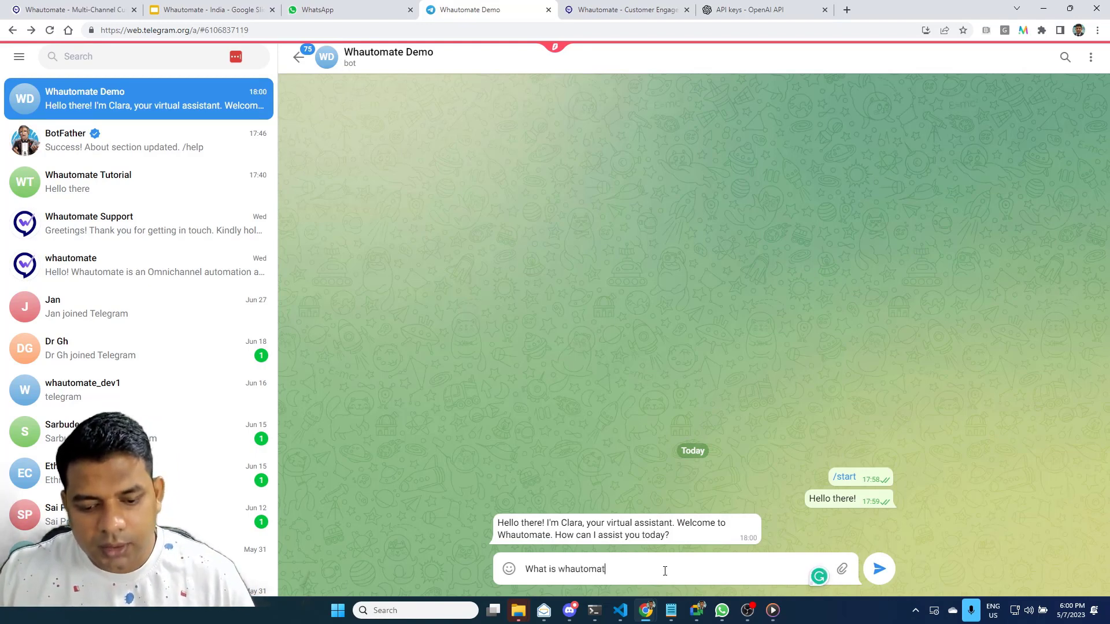
type("e?")
key("Return")
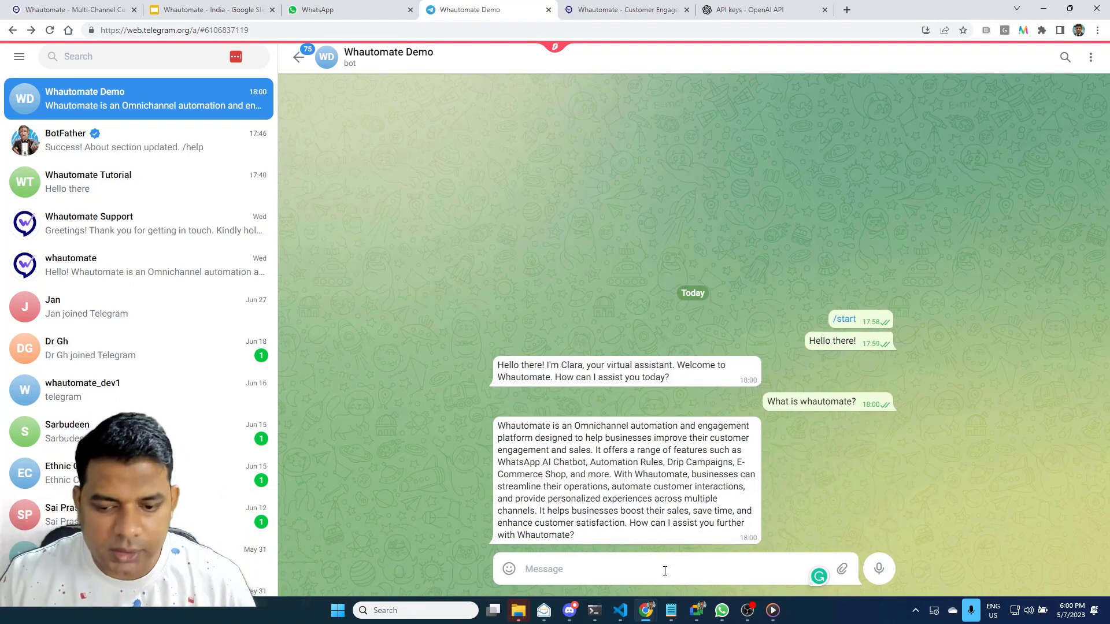
- Send the question "What are the features available?" to the Whautomate Demo bot
type("What are the ")
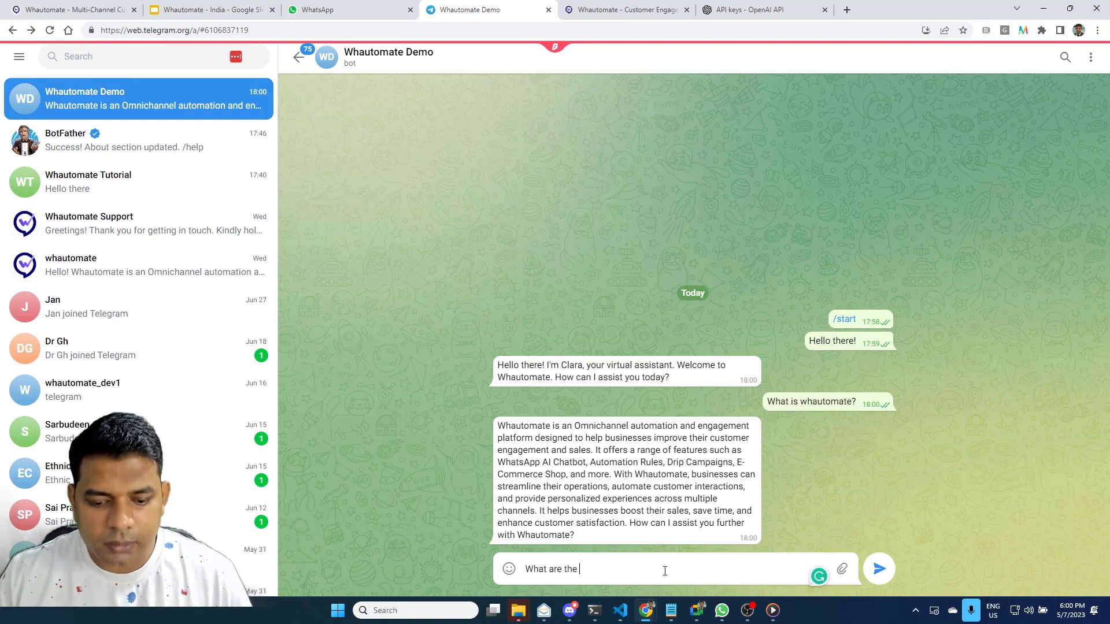
type("features avai")
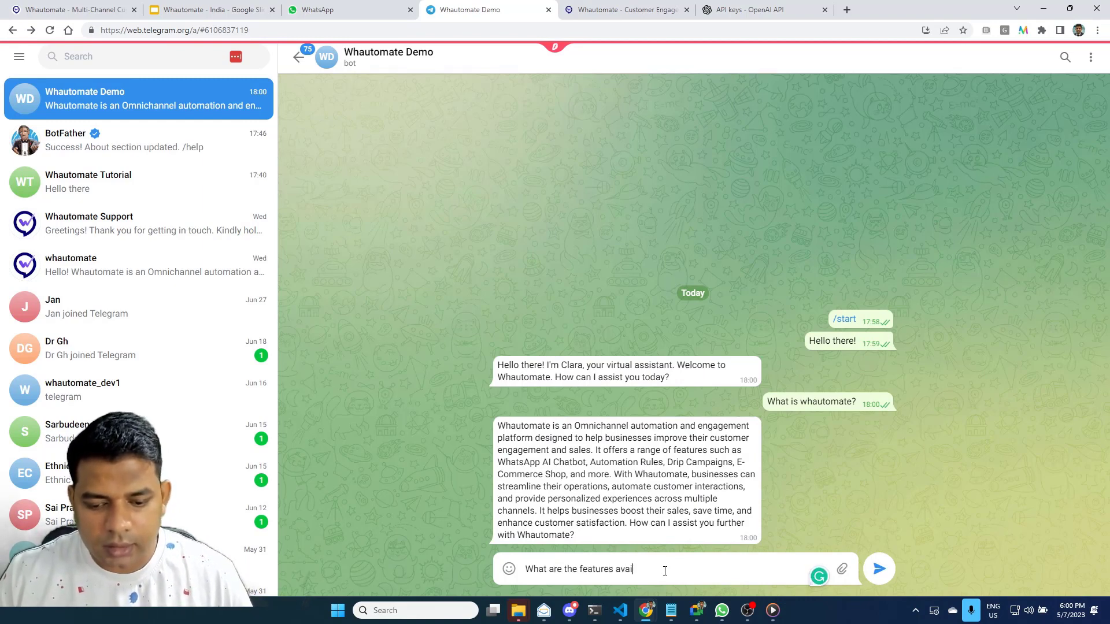
type("lable")
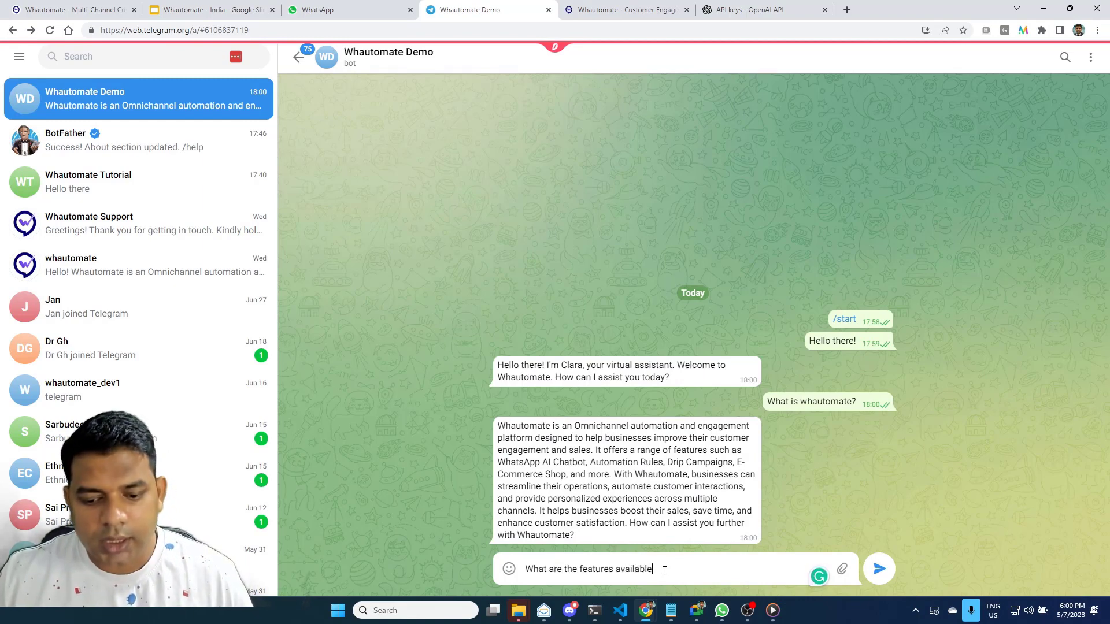
type("?")
key("Return")
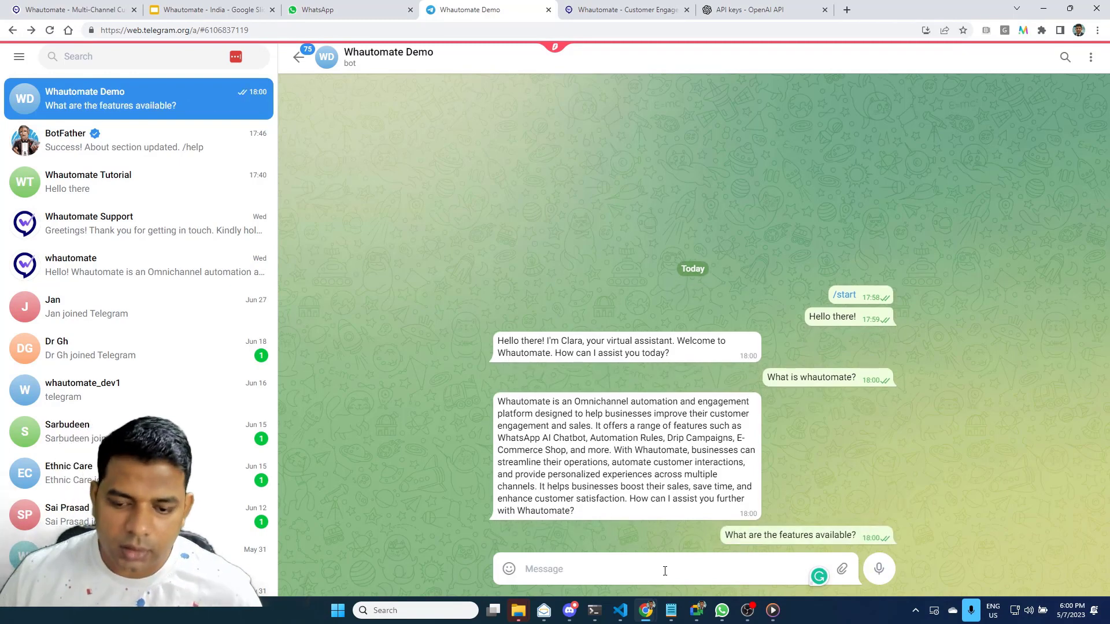